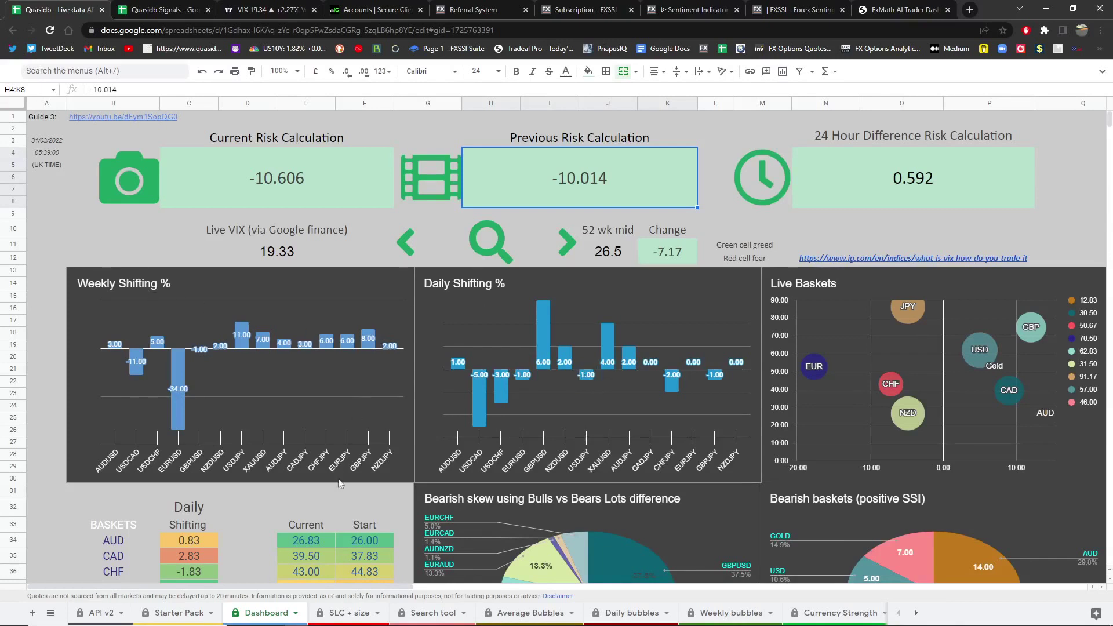
# Switch from the Dashboard to the Average Bubbles sheet tab.
pyautogui.click(522, 612)
# Read the currency bubble values on the Daily AND Weekly chart, then switch to the Search tool sheet.
pyautogui.moveTo(566, 222)
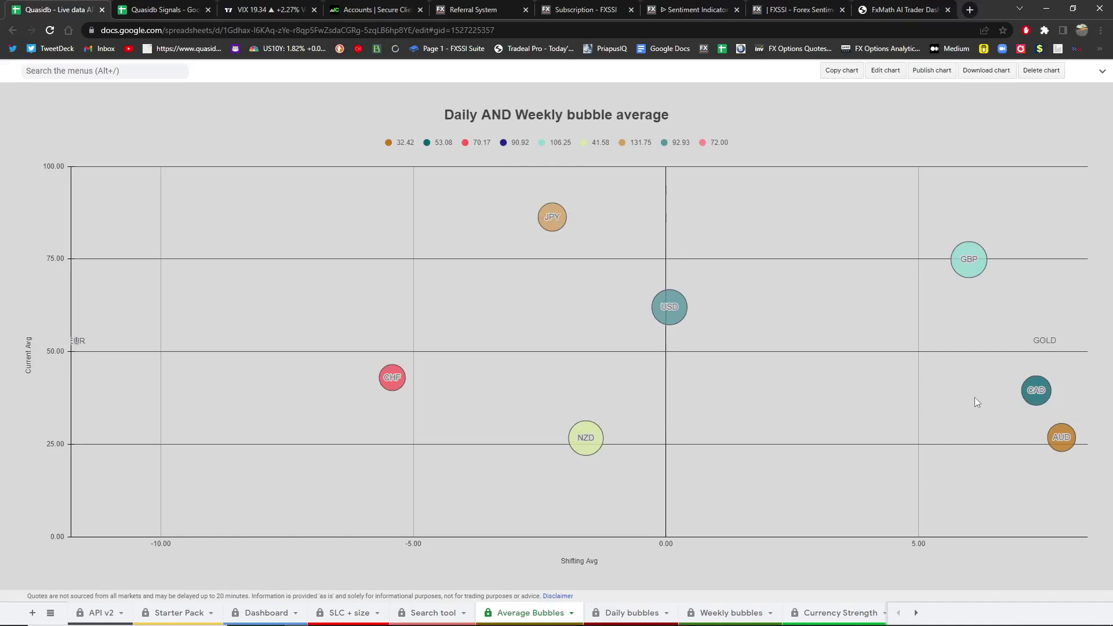
pyautogui.moveTo(1062, 441)
pyautogui.click(423, 612)
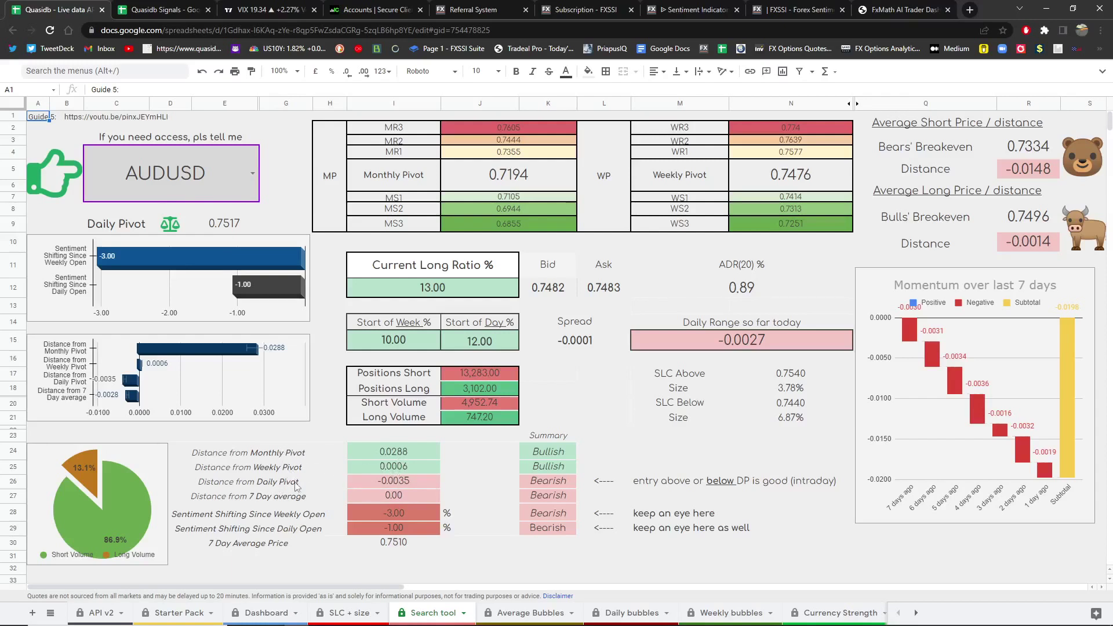
pyautogui.click(397, 484)
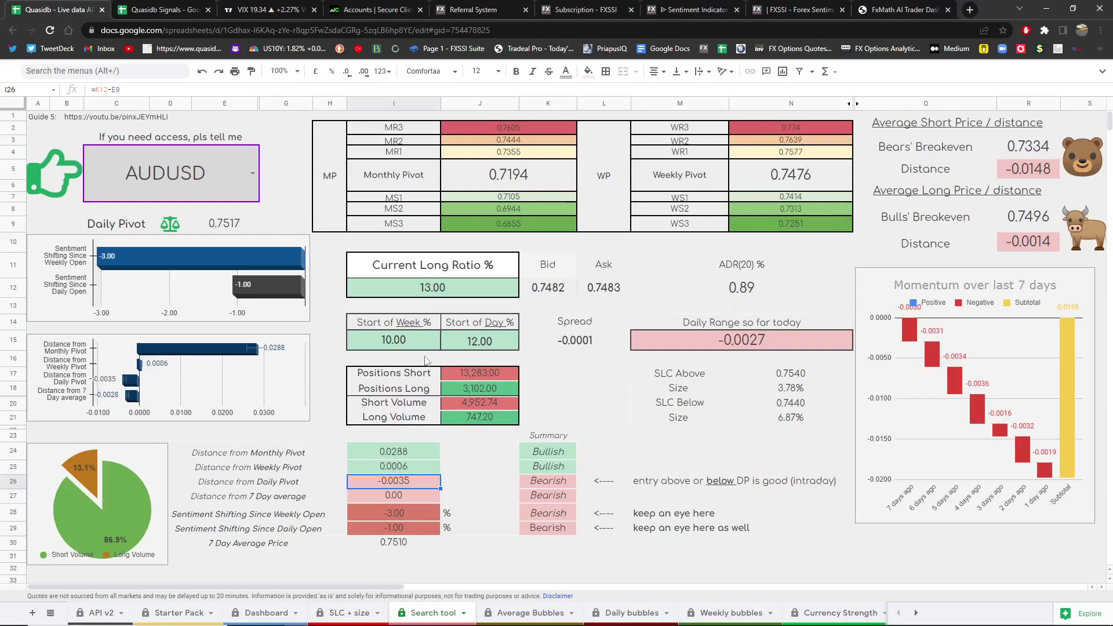
pyautogui.click(392, 343)
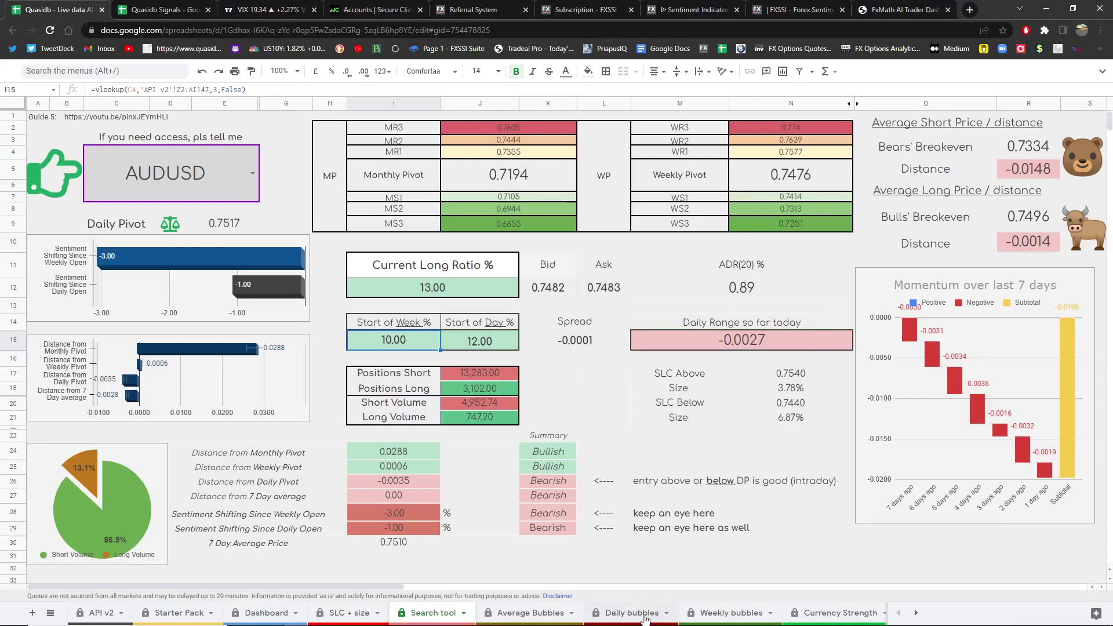
# Remove the empty Sheet138 tab, confirming the deletion, and go to DAILY Sentiment Shifts vs Price.
pyautogui.click(917, 614)
pyautogui.click(917, 615)
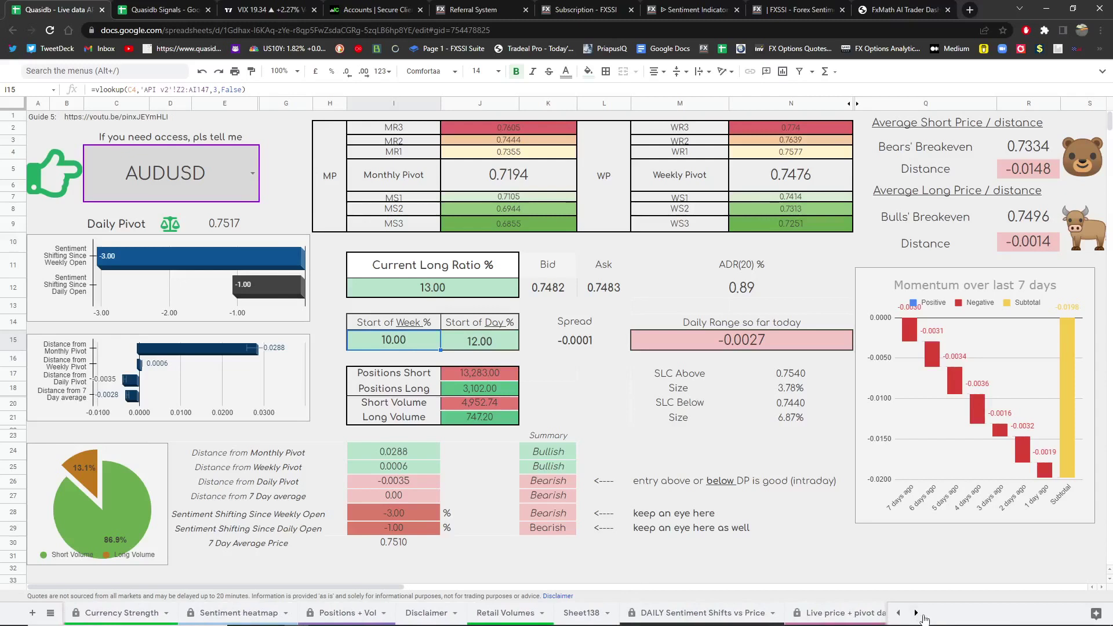
pyautogui.click(614, 618)
pyautogui.click(609, 611)
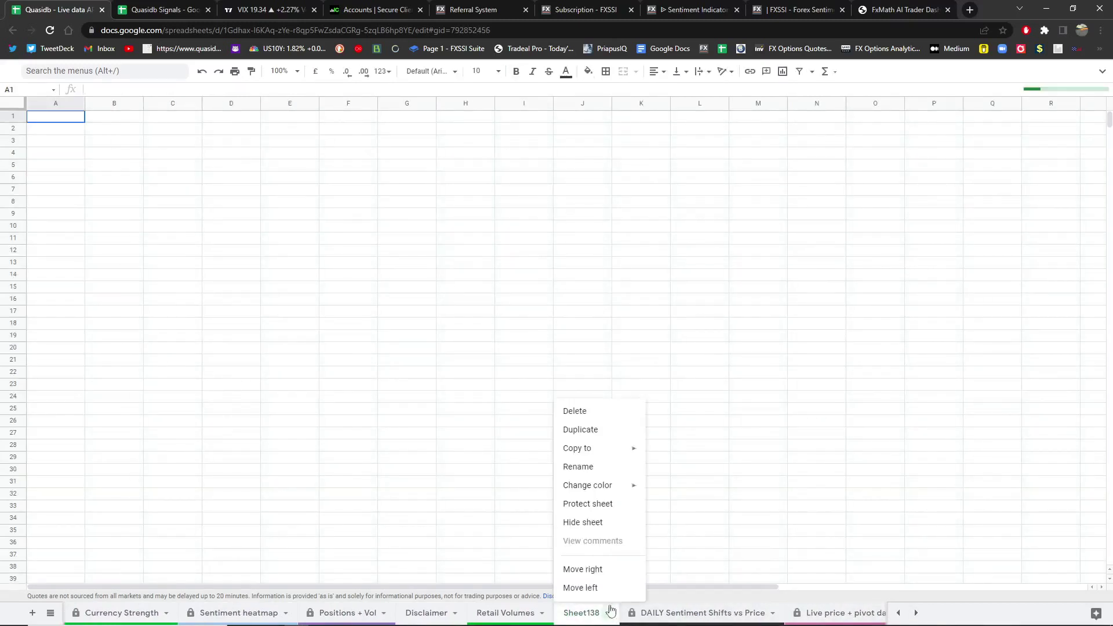
pyautogui.click(590, 415)
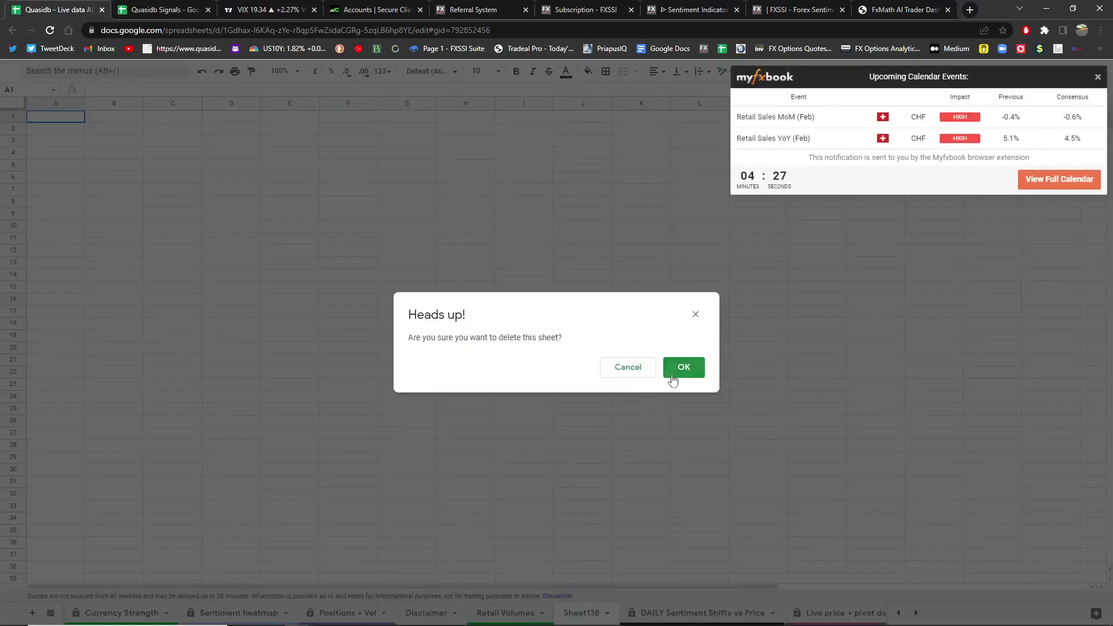
pyautogui.click(684, 379)
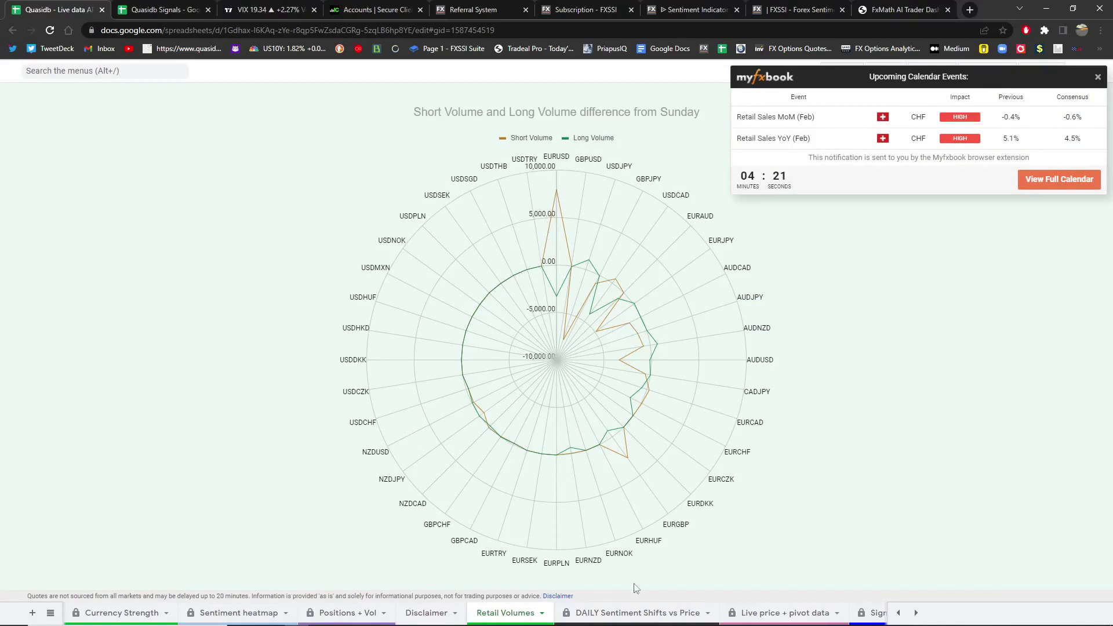
pyautogui.click(630, 614)
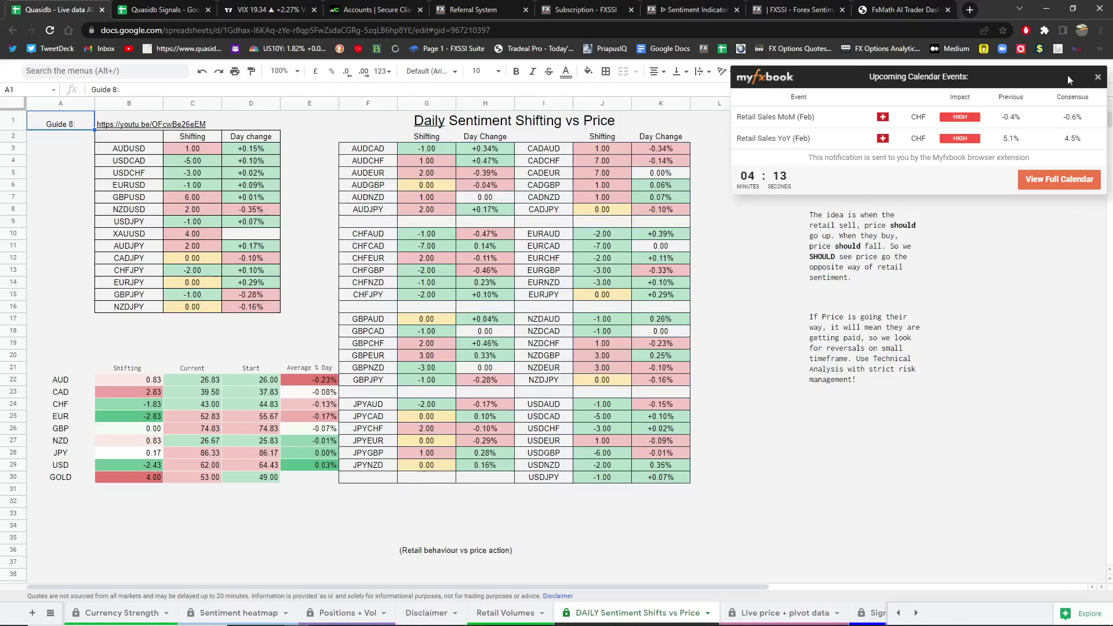
# Close the Myfxbook calendar popup and check the Shifting formulas for CHFGBP and AUDJPY.
pyautogui.click(1097, 76)
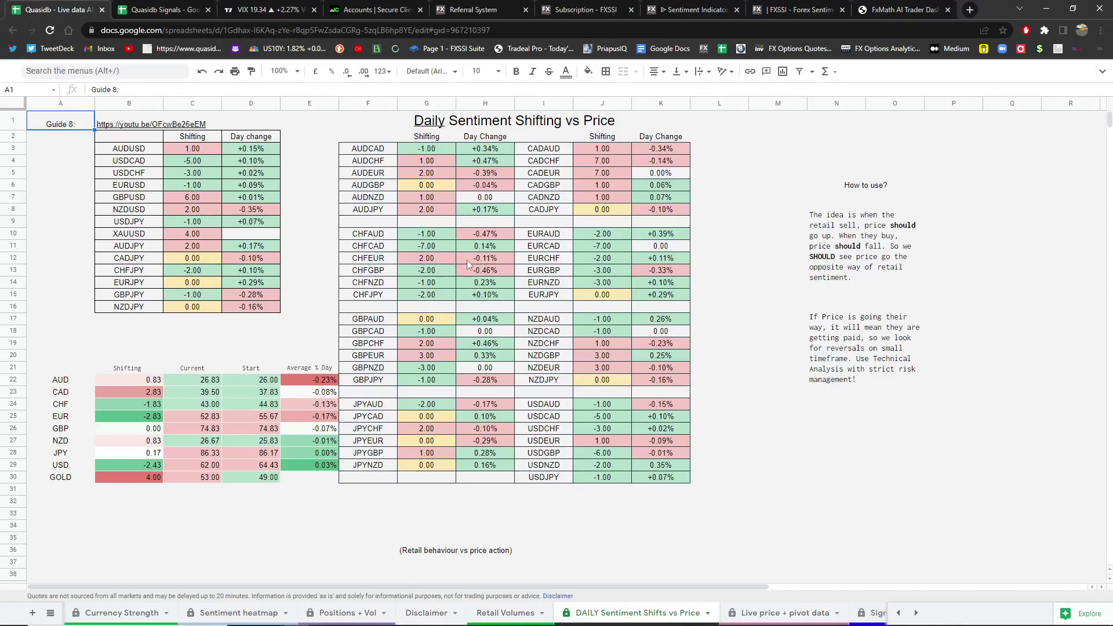
pyautogui.click(431, 273)
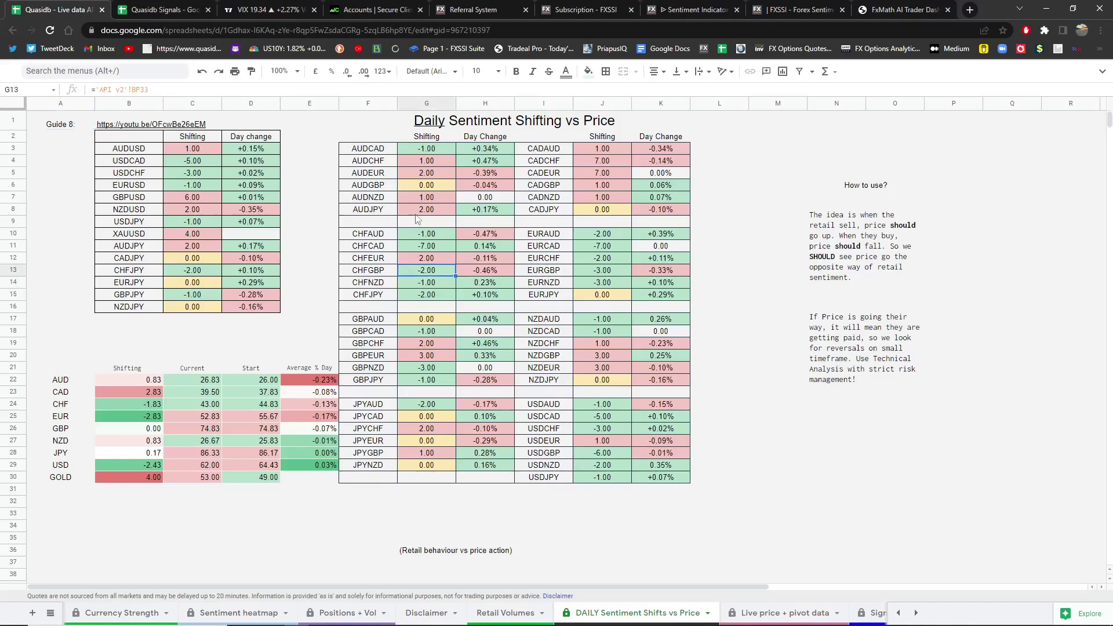
pyautogui.click(435, 213)
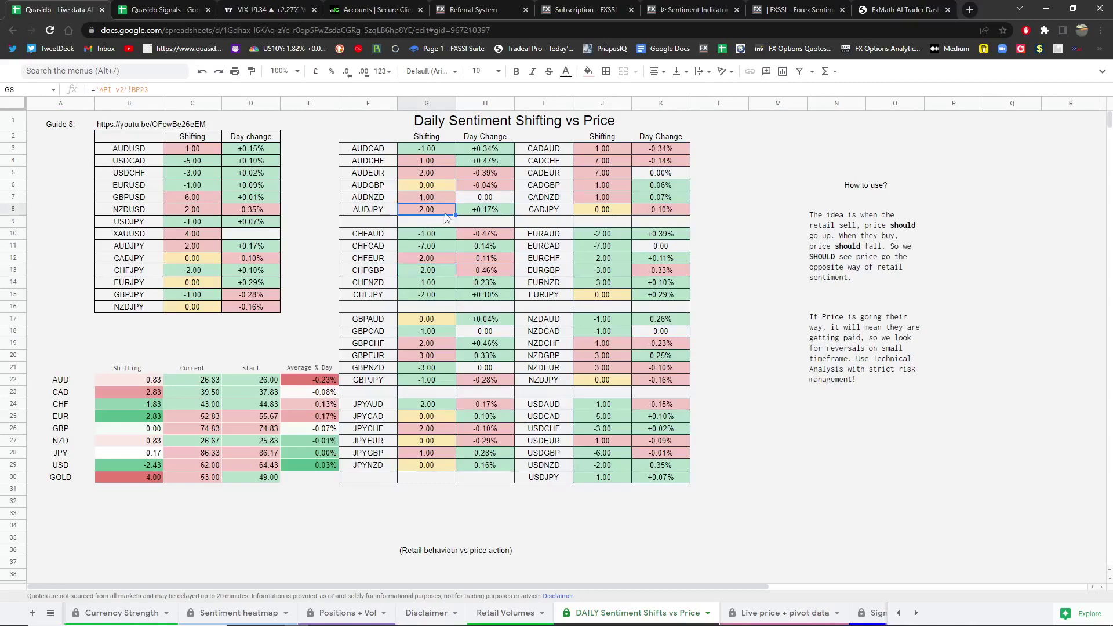
# Inspect AUDJPY's Day Change cell, then scroll the sheet tab bar right and back.
pyautogui.click(493, 213)
pyautogui.click(434, 212)
pyautogui.click(916, 614)
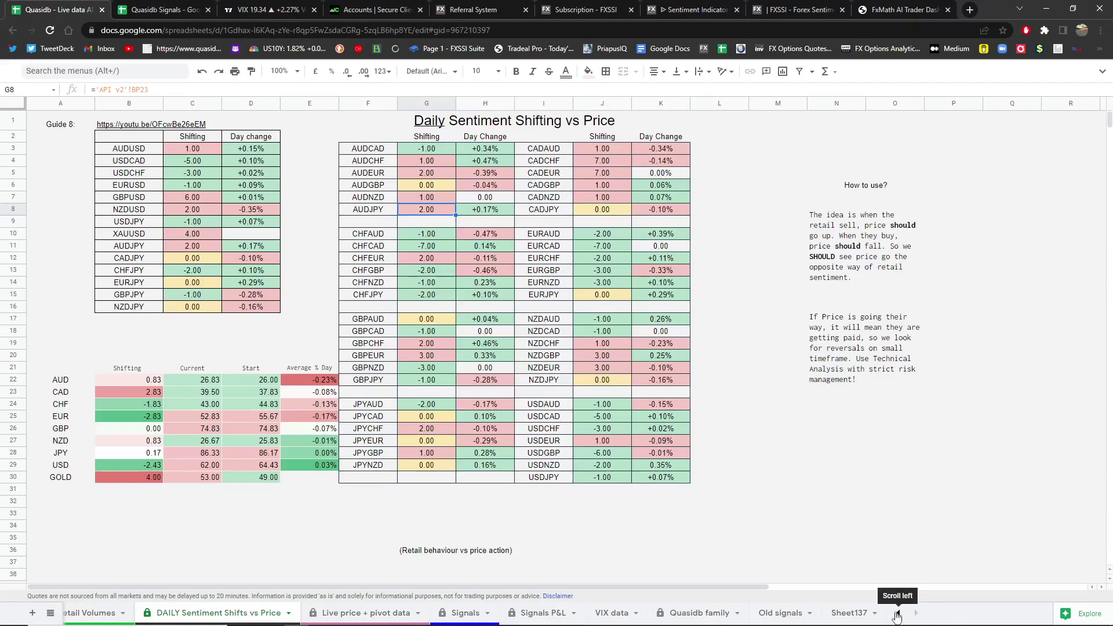
pyautogui.click(896, 614)
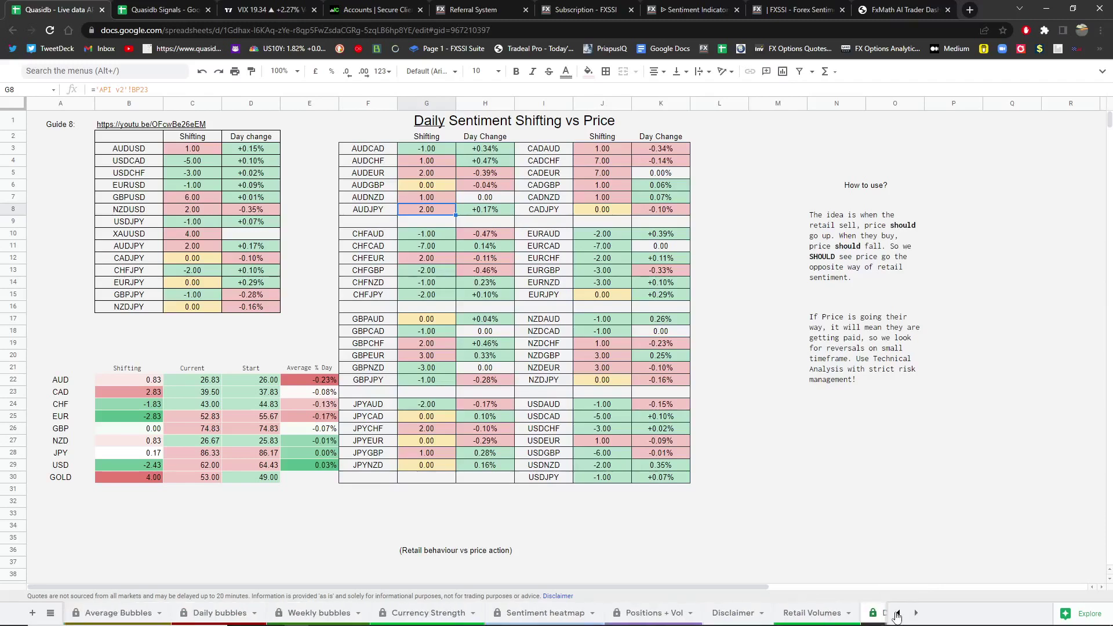
# Open the Sentiment heatmap sheet and step through NZDUSD's row-9 threshold formulas from 9% to -6%.
pyautogui.click(520, 613)
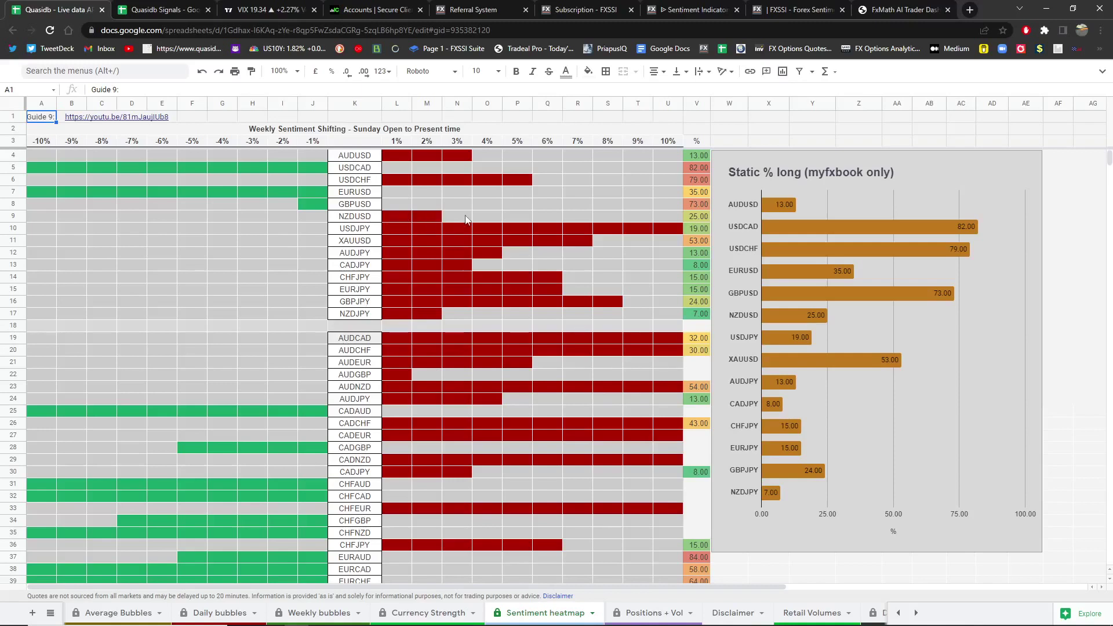
pyautogui.click(487, 217)
pyautogui.click(513, 217)
pyautogui.click(542, 217)
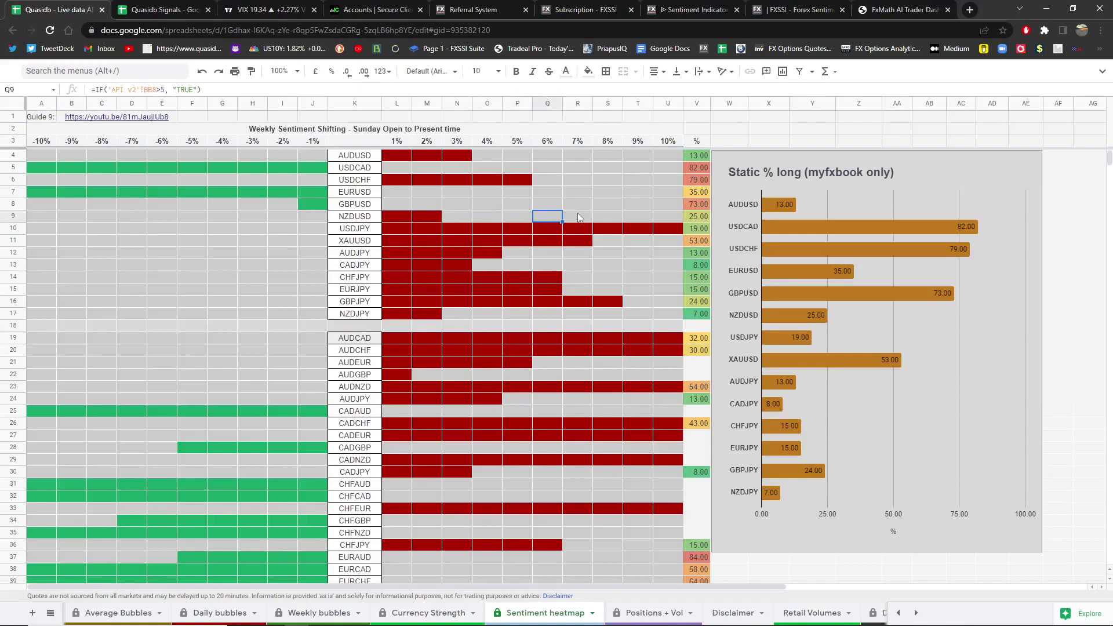
pyautogui.click(579, 218)
pyautogui.click(610, 218)
pyautogui.click(632, 219)
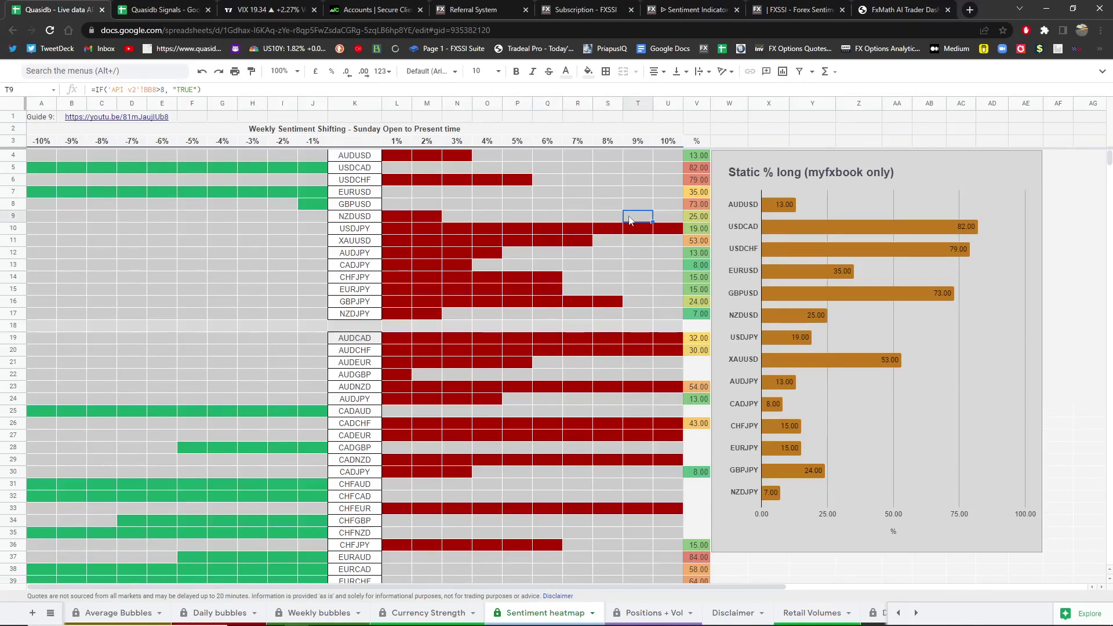
pyautogui.click(615, 219)
pyautogui.click(585, 219)
pyautogui.click(547, 218)
pyautogui.click(522, 218)
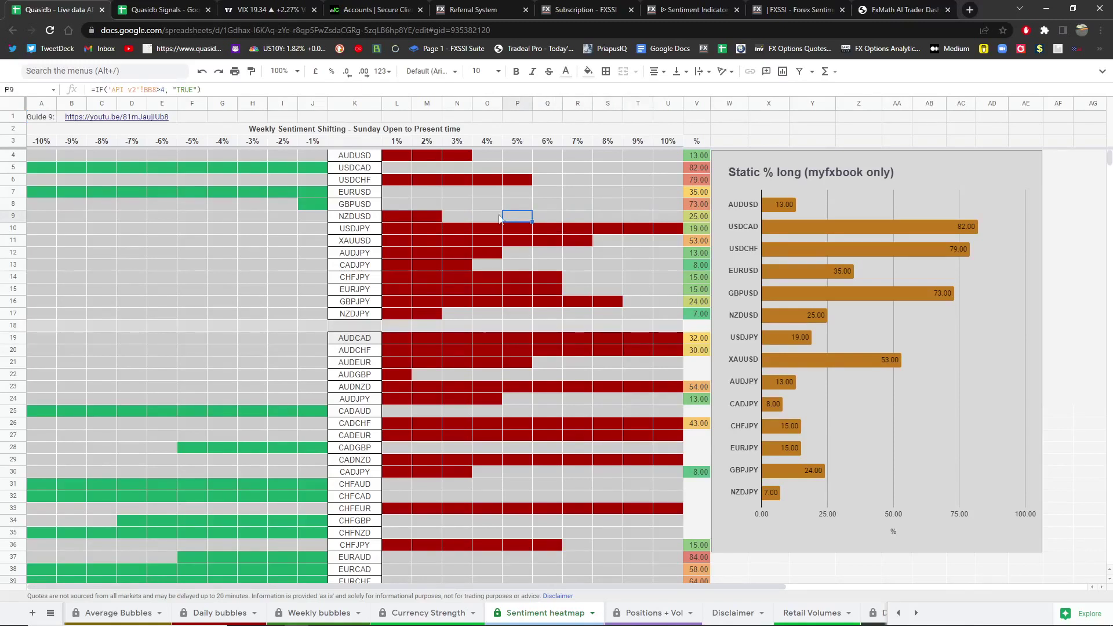
pyautogui.click(487, 218)
pyautogui.click(457, 218)
pyautogui.click(423, 215)
pyautogui.click(390, 215)
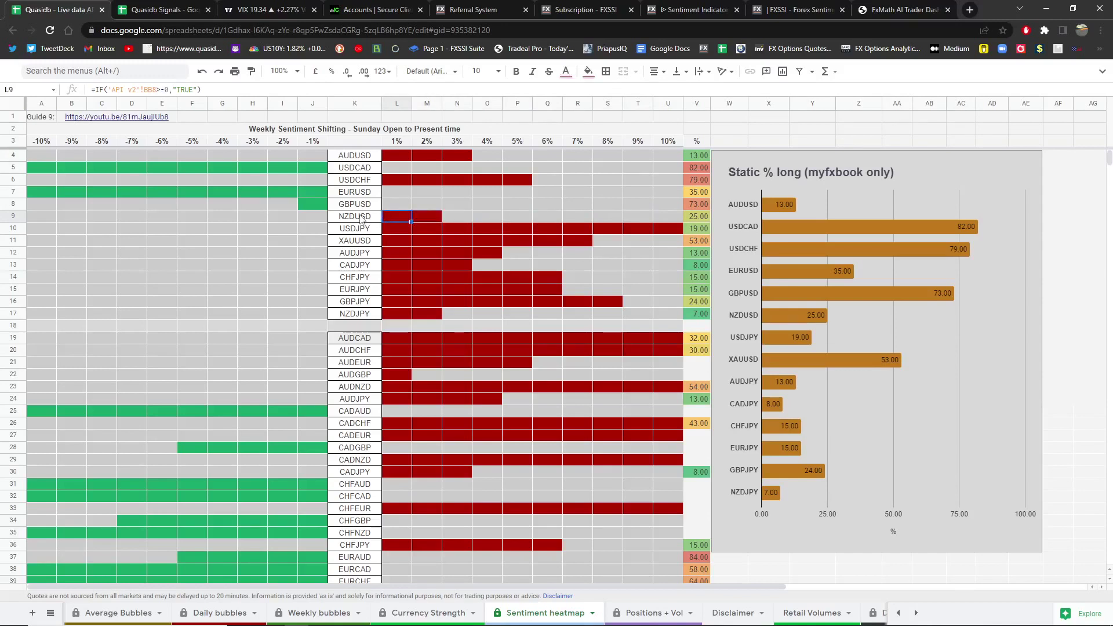
pyautogui.click(356, 218)
pyautogui.click(313, 216)
pyautogui.click(283, 215)
pyautogui.click(248, 217)
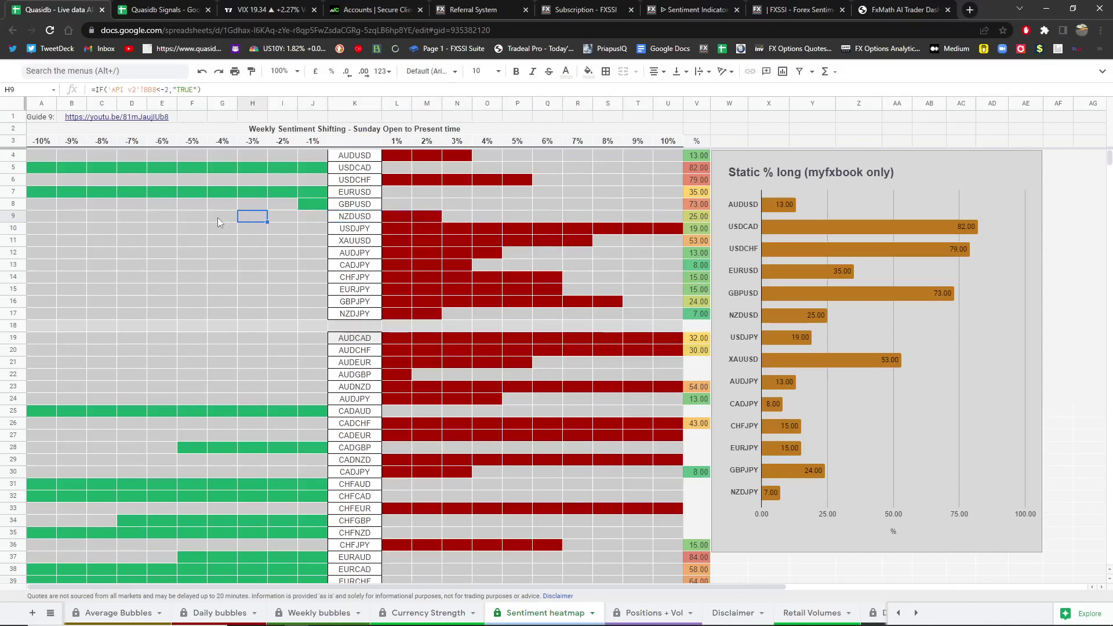
pyautogui.click(217, 218)
pyautogui.click(193, 215)
pyautogui.click(164, 215)
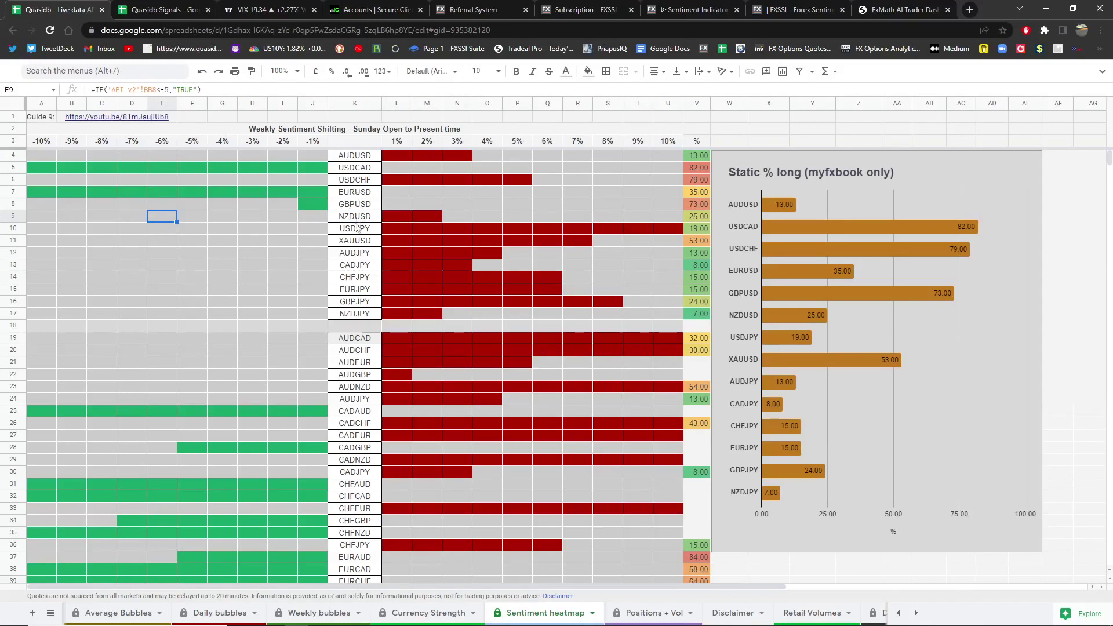
# Inspect AUDUSD's row-4 threshold formulas for 1%, 4% and 5%.
pyautogui.click(365, 162)
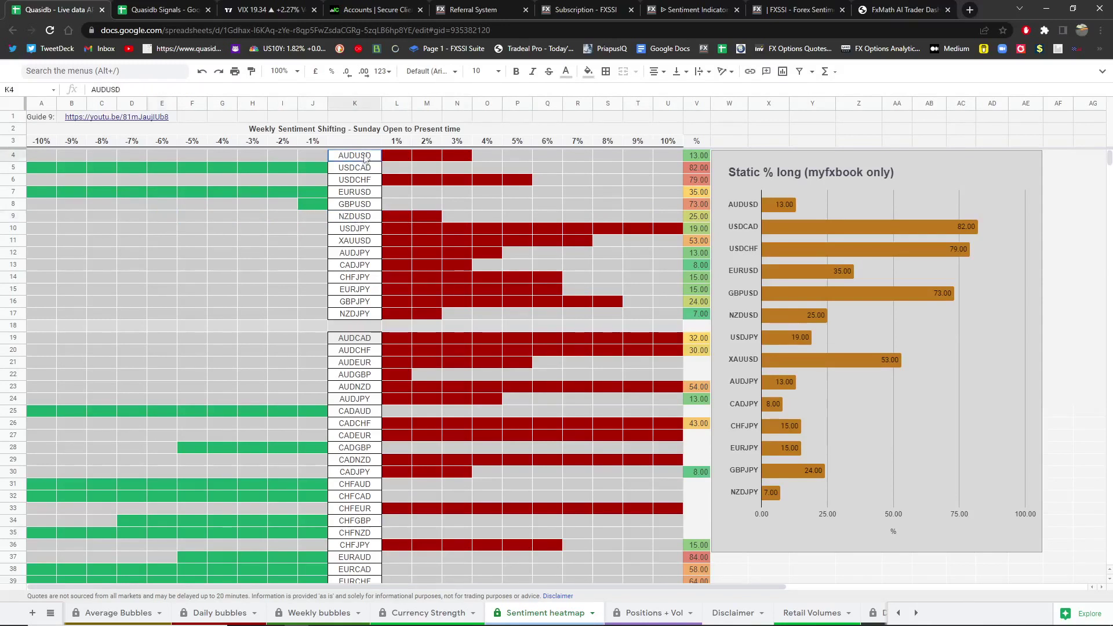
pyautogui.click(400, 161)
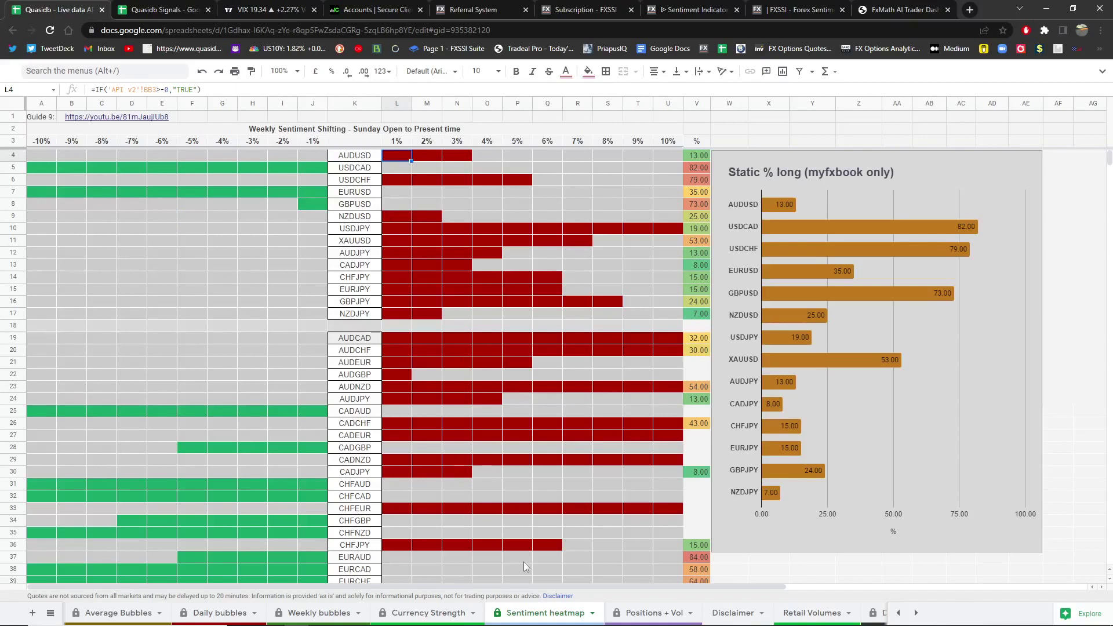
pyautogui.click(484, 156)
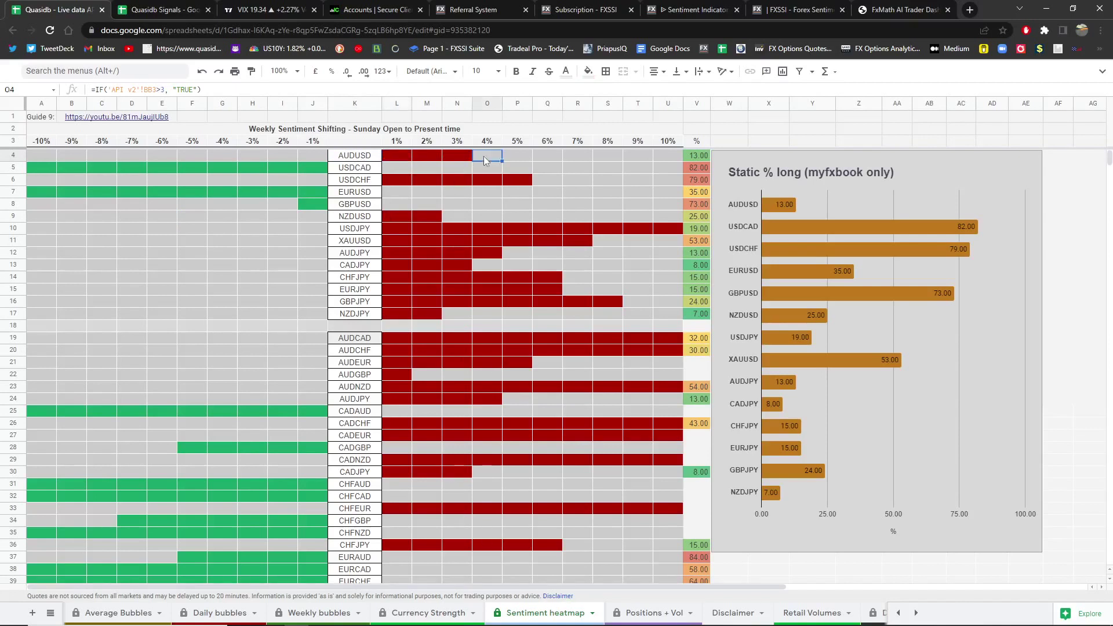
pyautogui.click(521, 156)
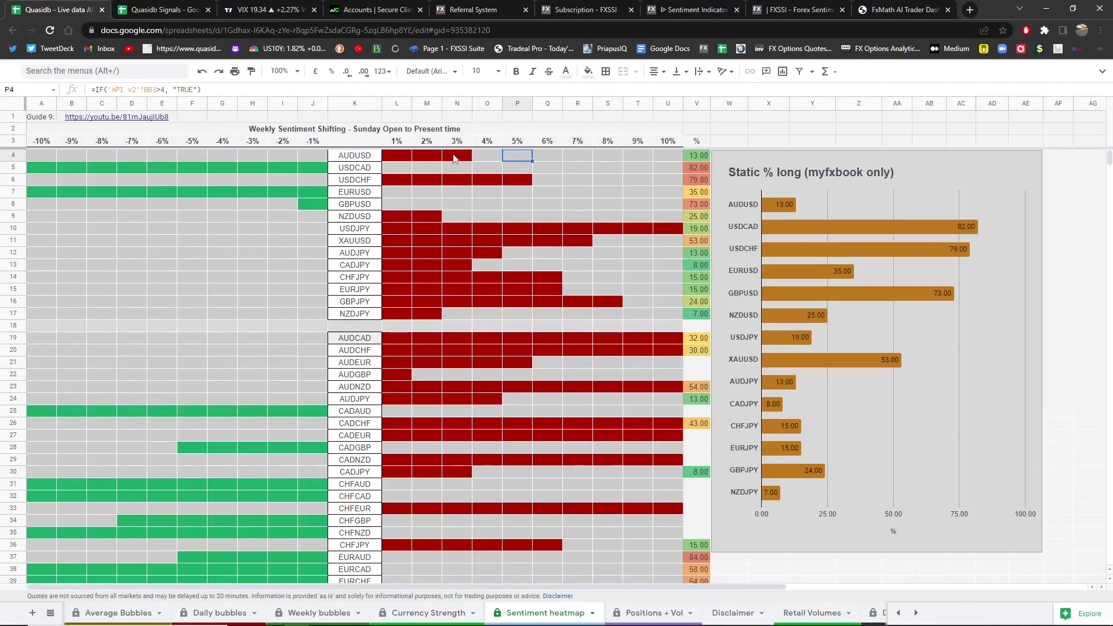